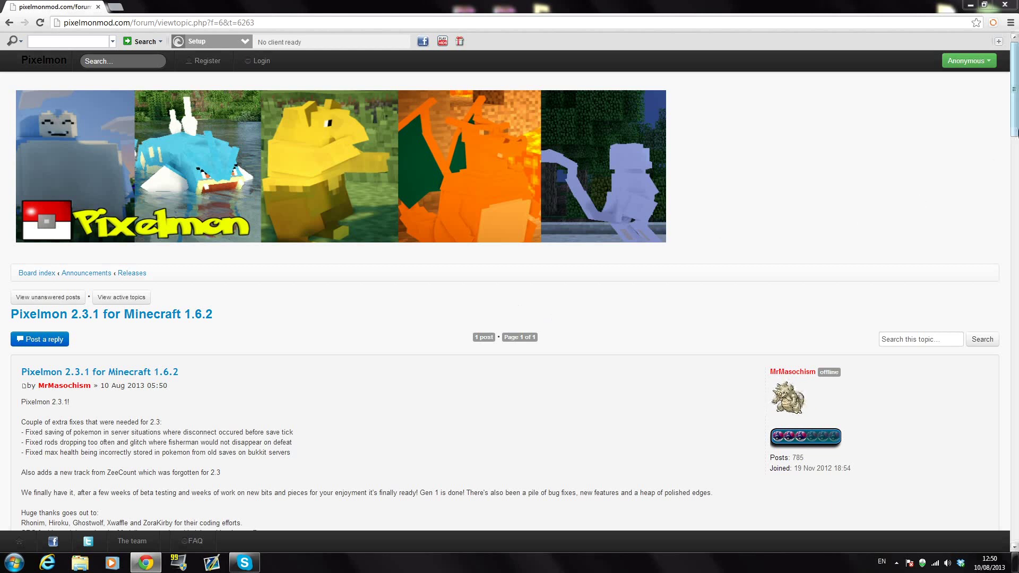
Examine the Pixelmon 2.3.1 release post down to the Pixelmon and Minecraft Forge download links.
scroll(1014, 106, "down", 1)
scroll(1014, 106, "up", 1)
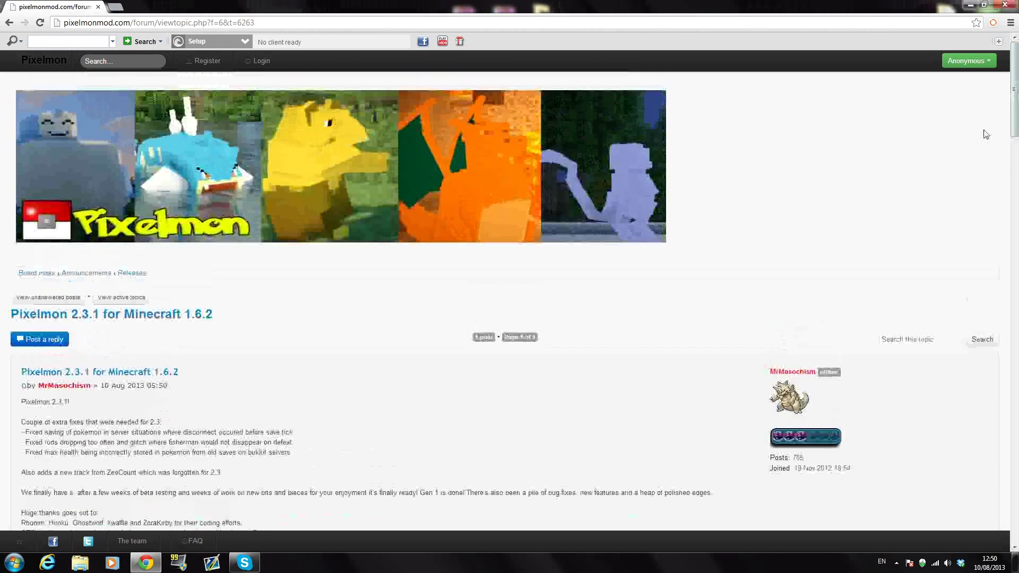
scroll(582, 435, "down", 1)
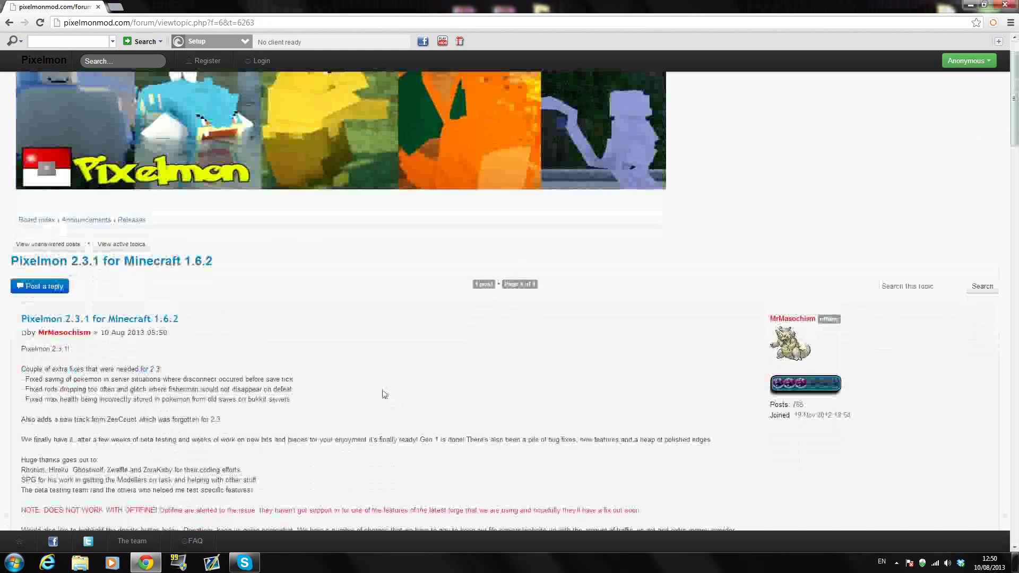
scroll(382, 394, "down", 1)
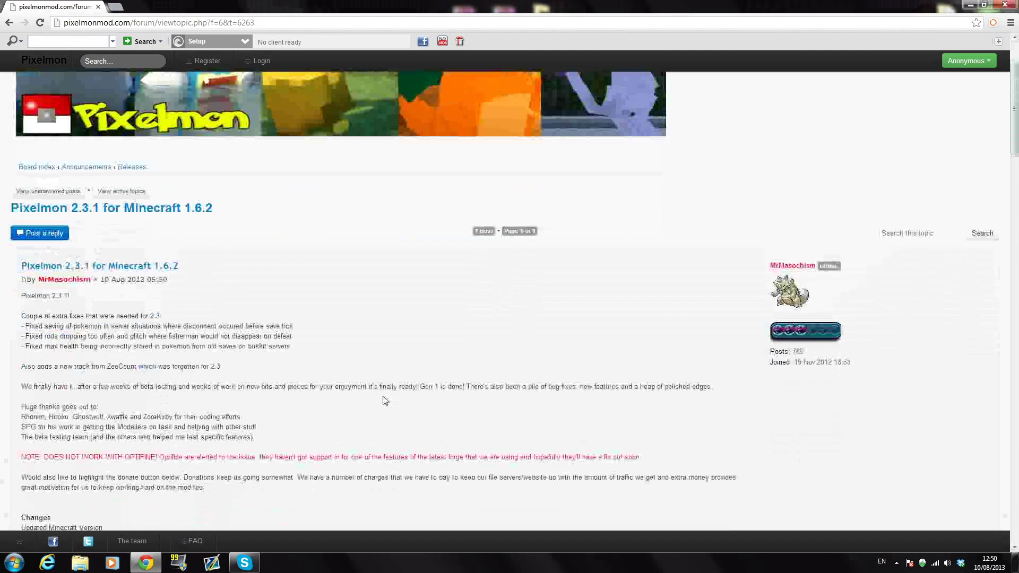
scroll(383, 396, "down", 2)
scroll(384, 396, "up", 5)
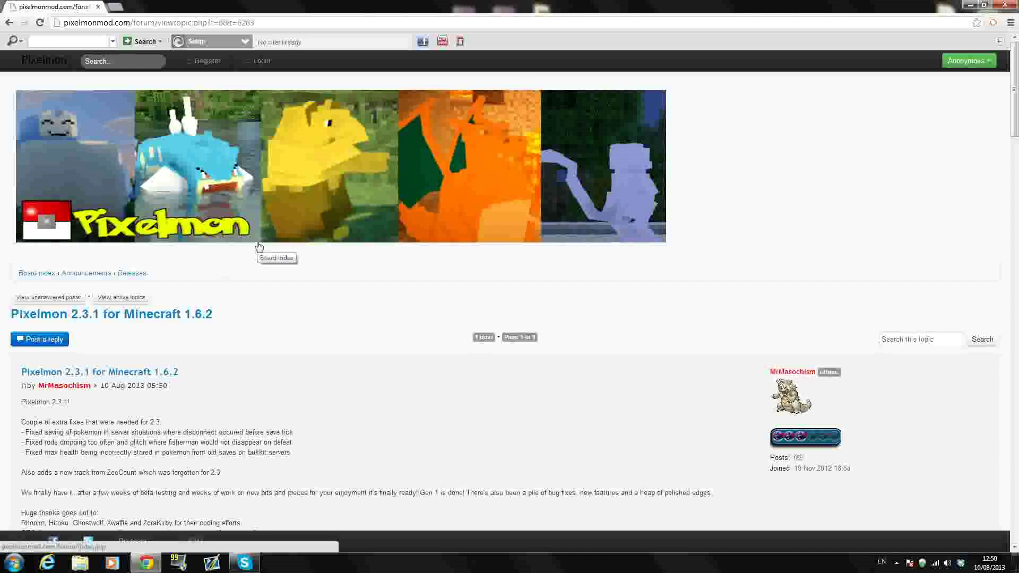
scroll(259, 248, "down", 6)
scroll(255, 253, "up", 6)
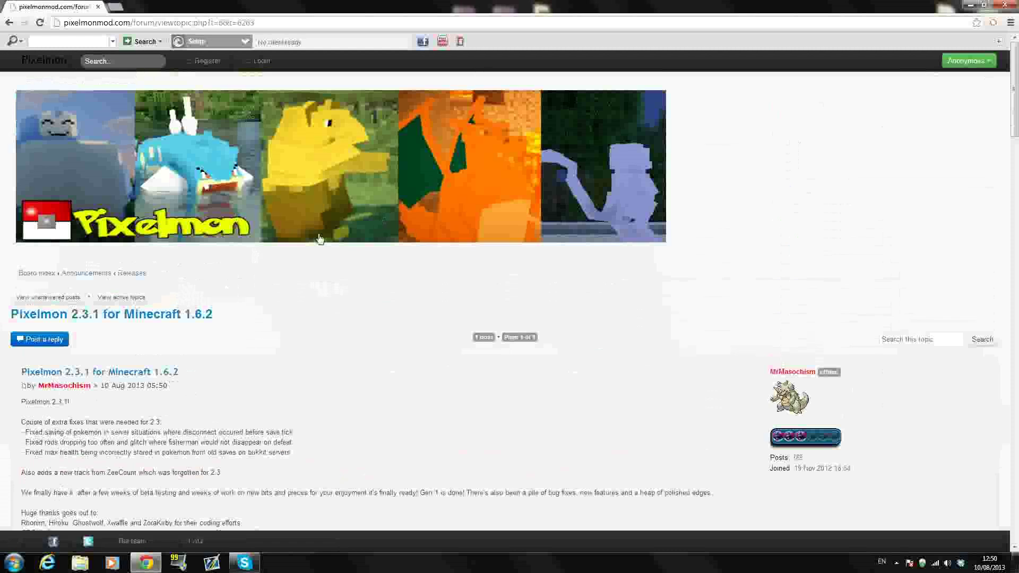
scroll(302, 255, "down", 20)
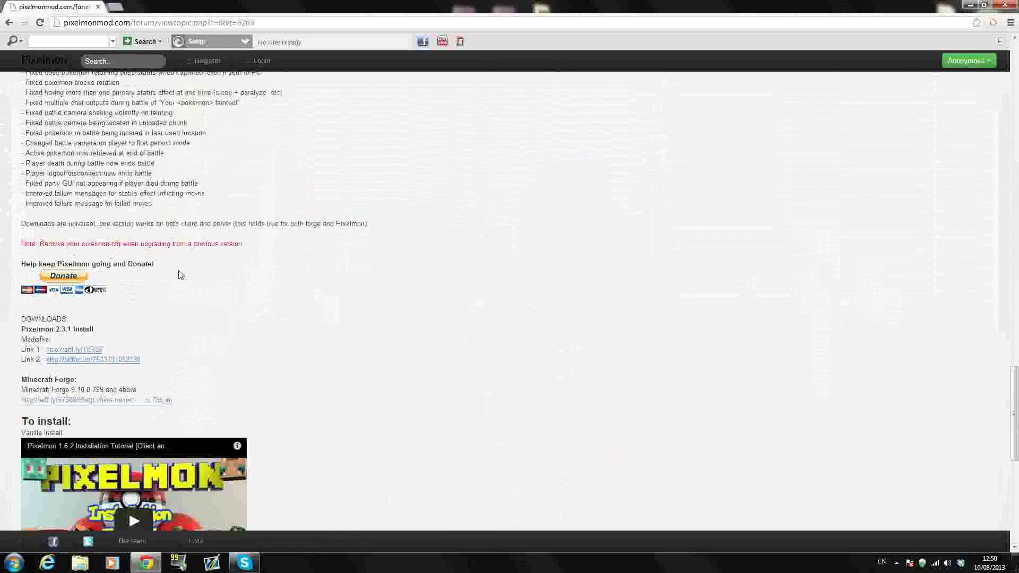
triple_click(68, 318)
left_click(187, 321)
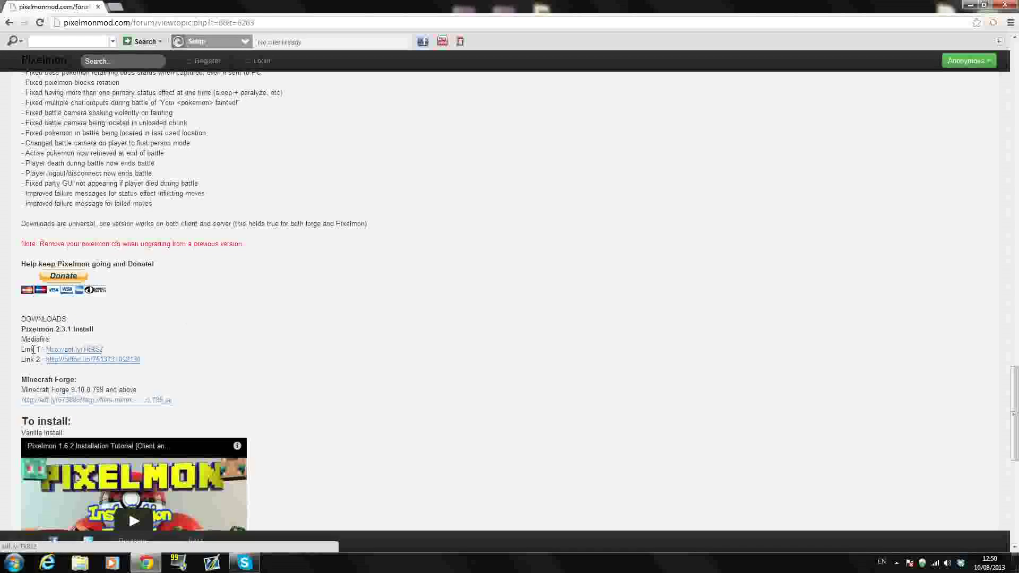
left_click_drag(53, 355, 75, 358)
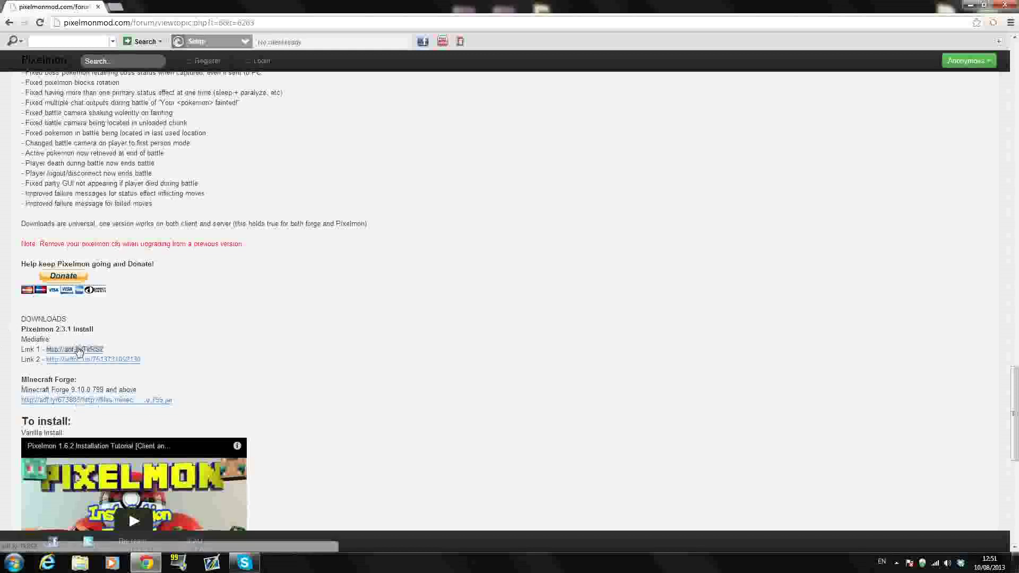
Minimize the browser and locate the downloaded Minecraft Forge installer and Pixelmon 2.3.1 install archive on the desktop.
left_click(971, 4)
left_click_drag(392, 239, 664, 150)
left_click(473, 178)
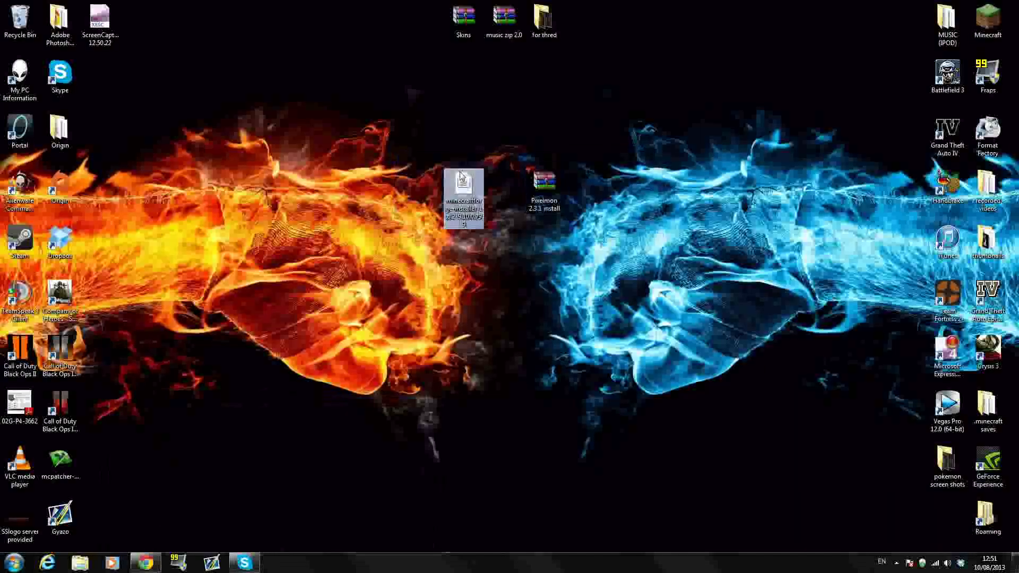
left_click(385, 282)
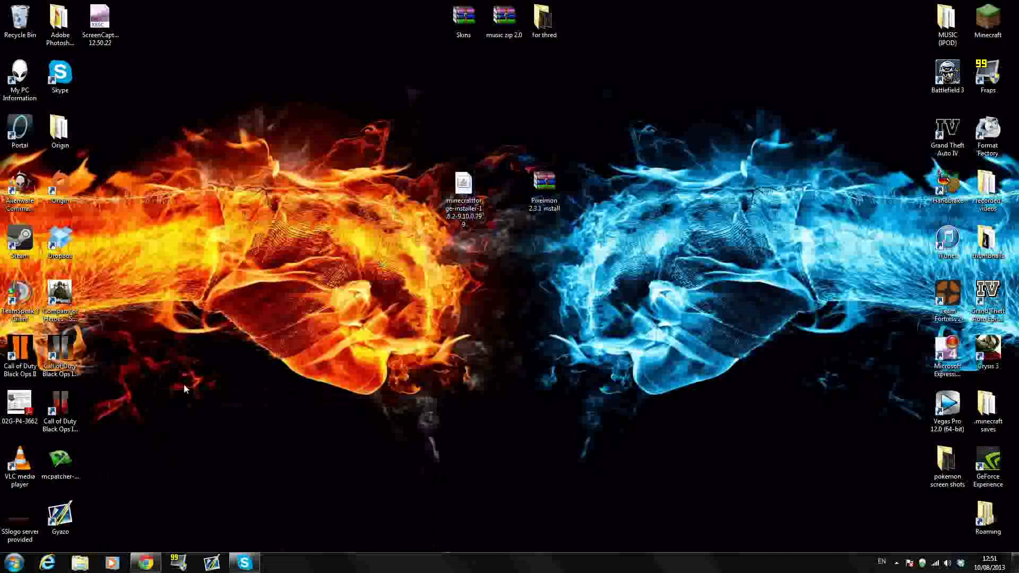
Open the Roaming folder through %appdata%, inspect the options for the .minecraft folder, and close the window.
left_click(15, 563)
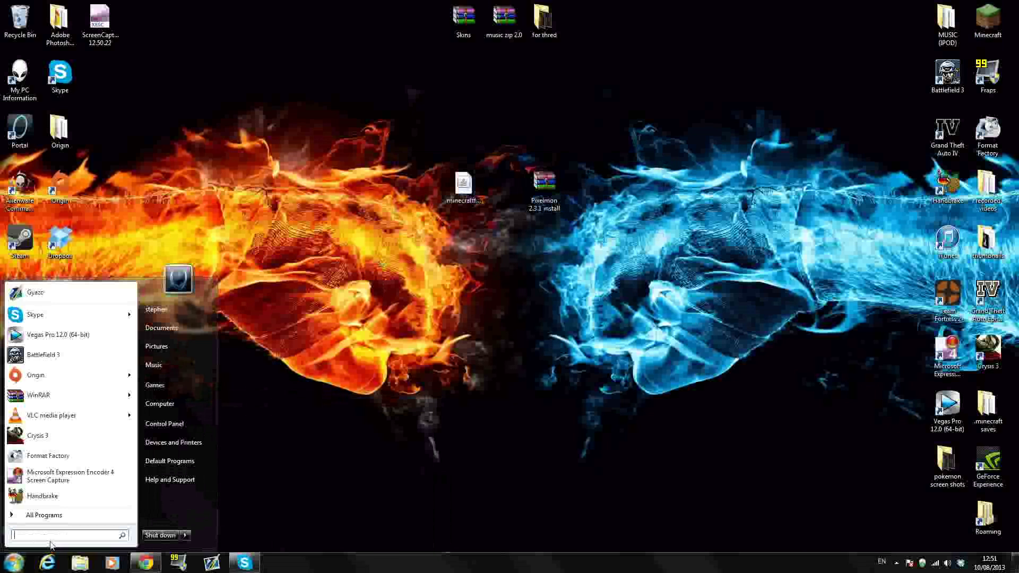
type("%appdata")
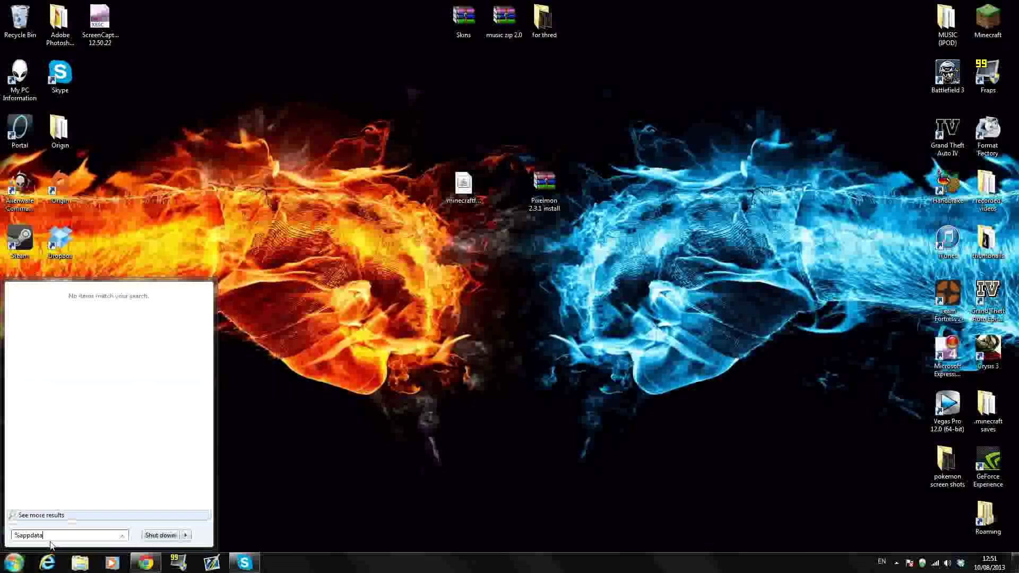
type("%")
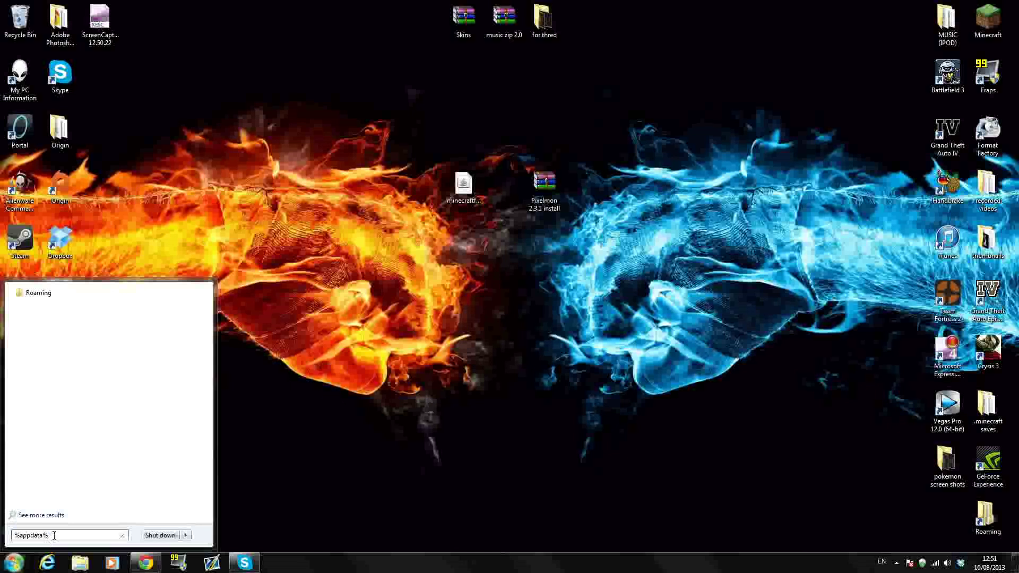
key("Return")
left_click_drag(454, 194, 450, 254)
left_click(337, 318)
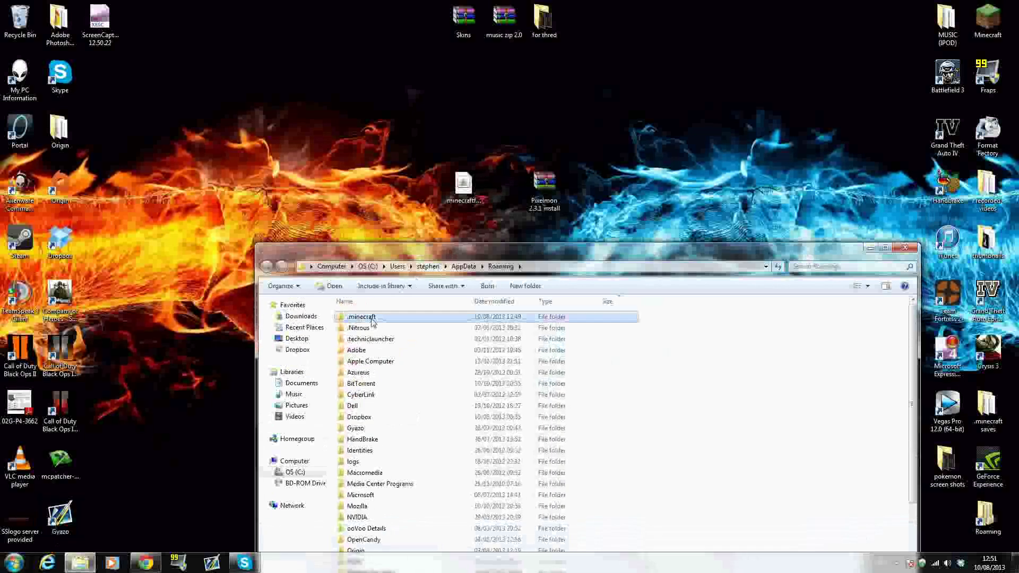
right_click(452, 320)
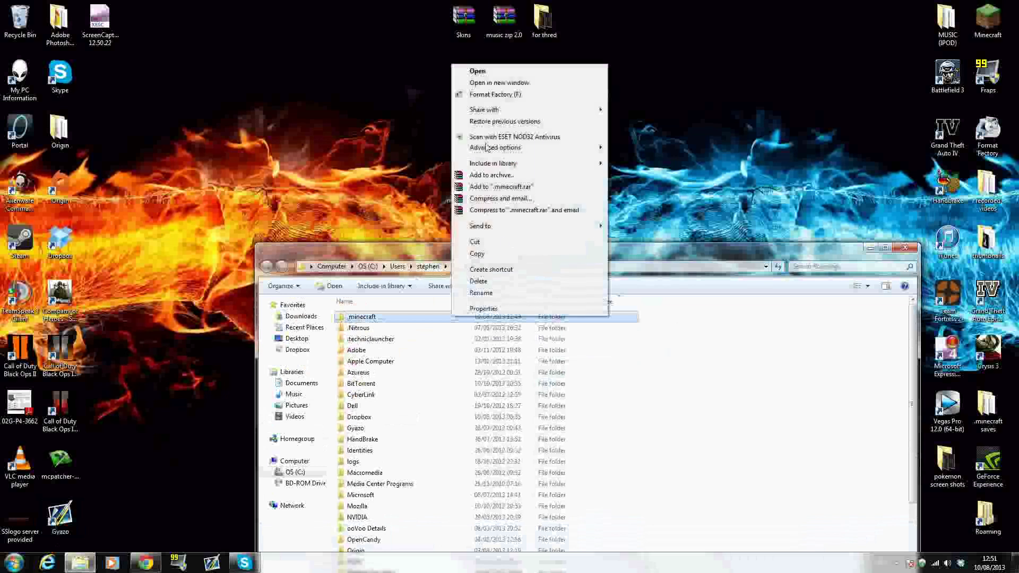
left_click(143, 195)
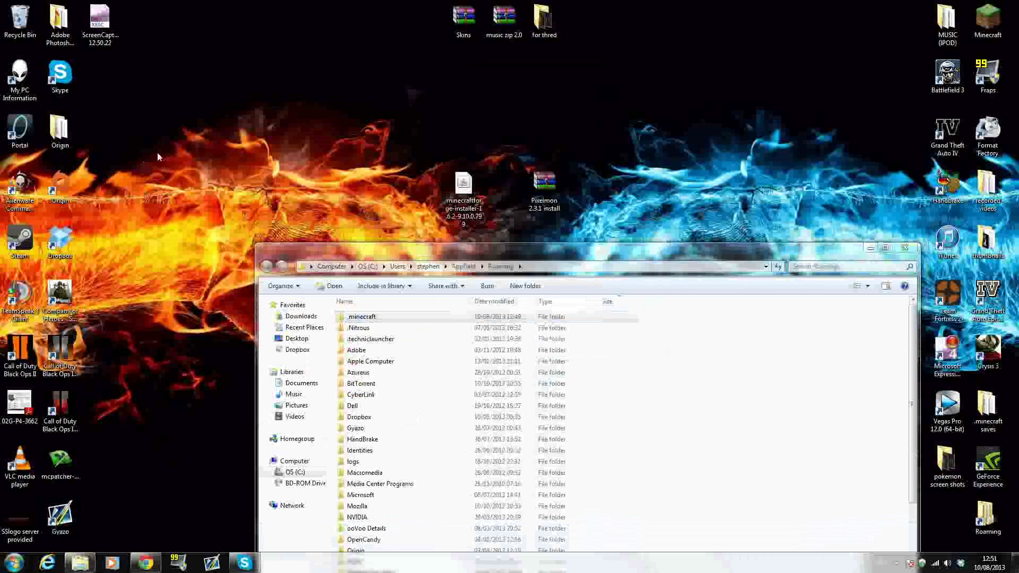
left_click(906, 250)
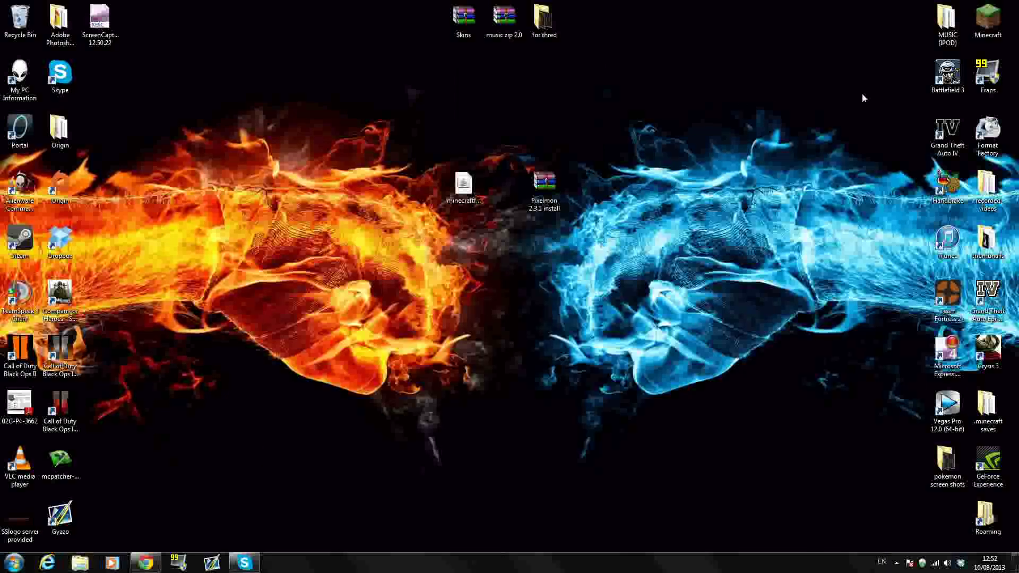
Run Minecraft from the desktop, allowing the security warning, and shift the launcher window slightly down.
double_click(988, 22)
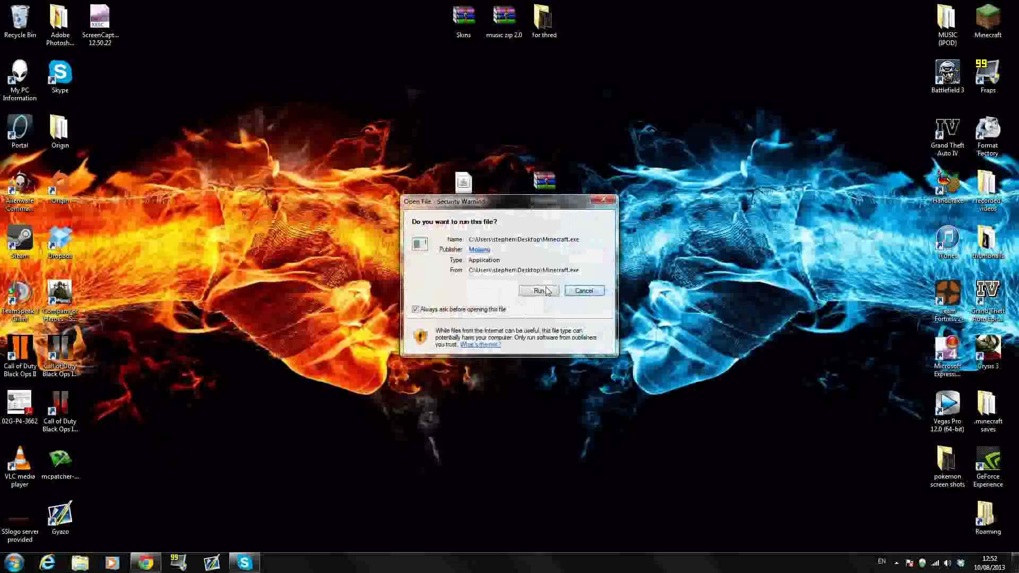
left_click(540, 290)
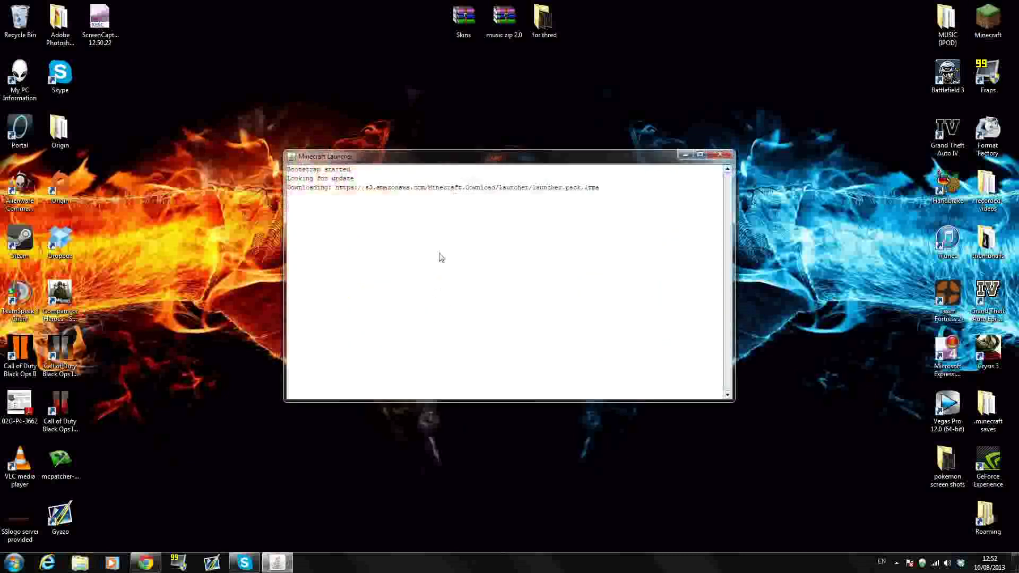
left_click_drag(472, 159, 466, 183)
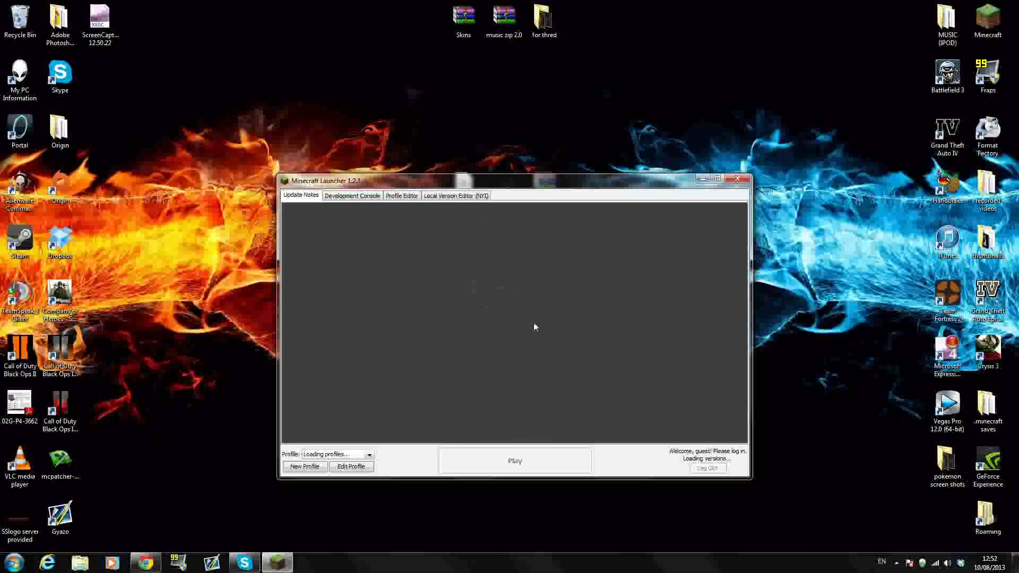
Check the version choices in the new profile editor, then close it unsaved and exit the launcher.
left_click(303, 468)
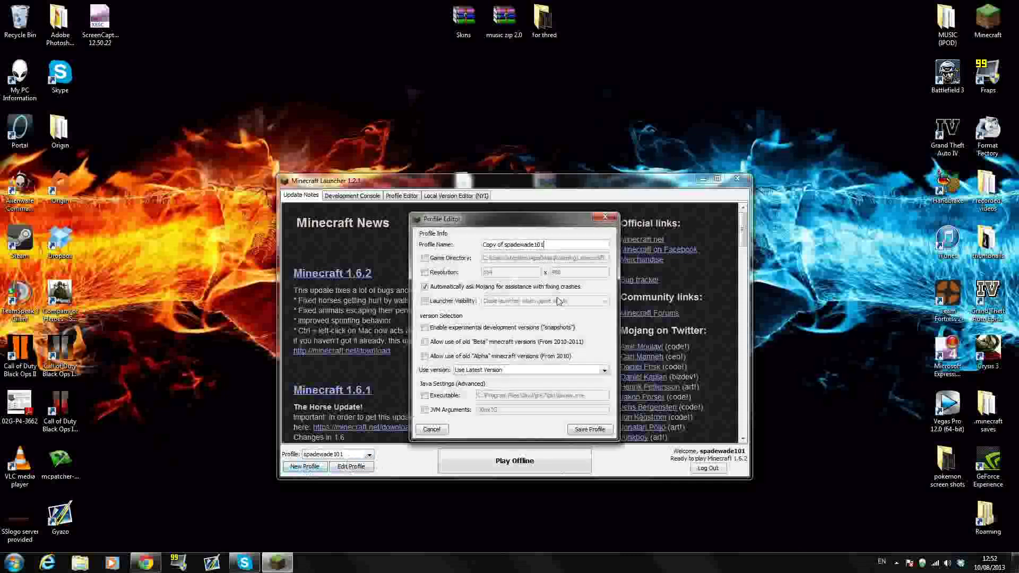
left_click(494, 374)
left_click(494, 377)
left_click(605, 218)
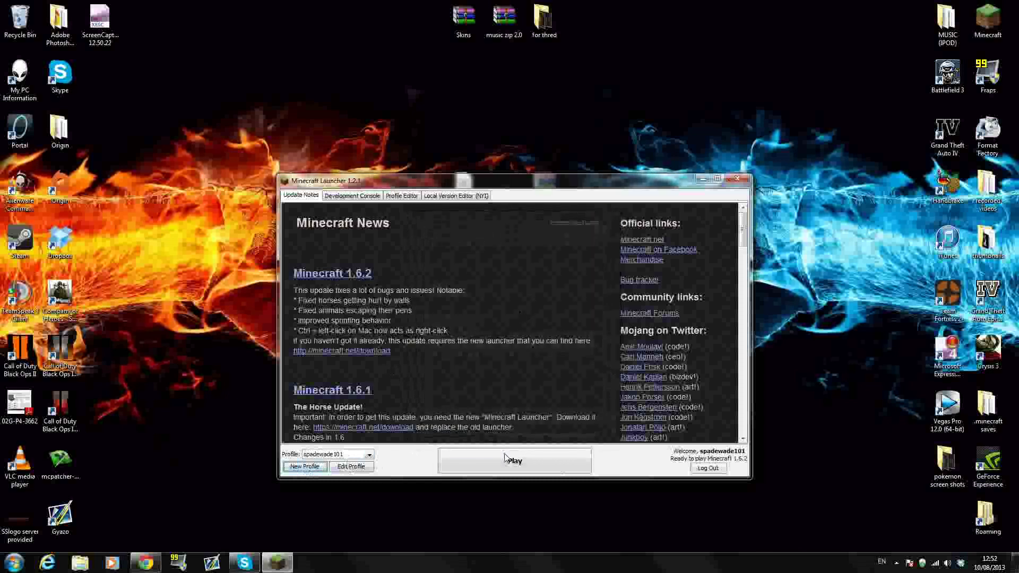
left_click(737, 183)
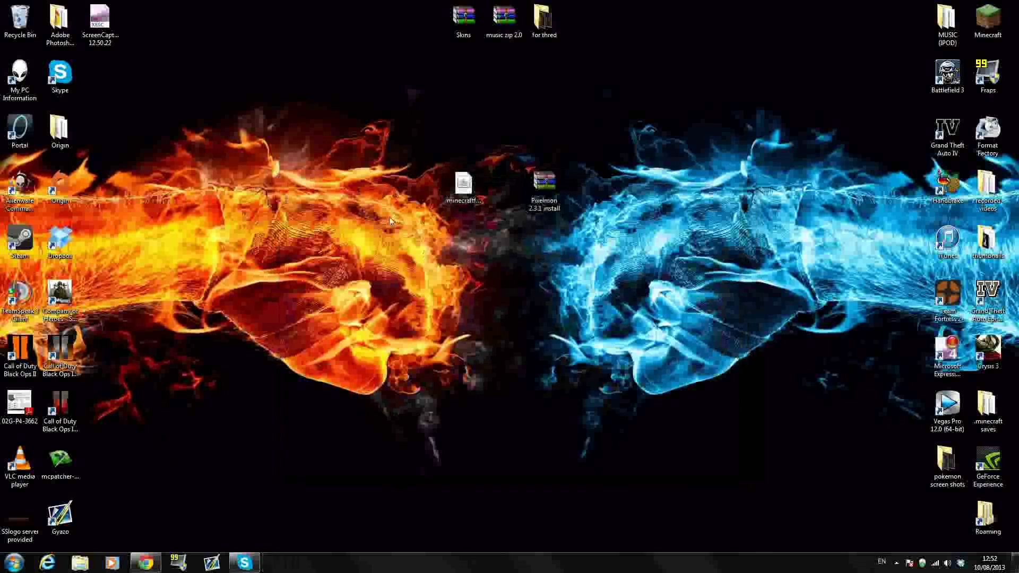
Run the Minecraft Forge installer with the Install client option, targeting the .minecraft folder, and dismiss the completion dialog.
left_click_drag(458, 189, 376, 191)
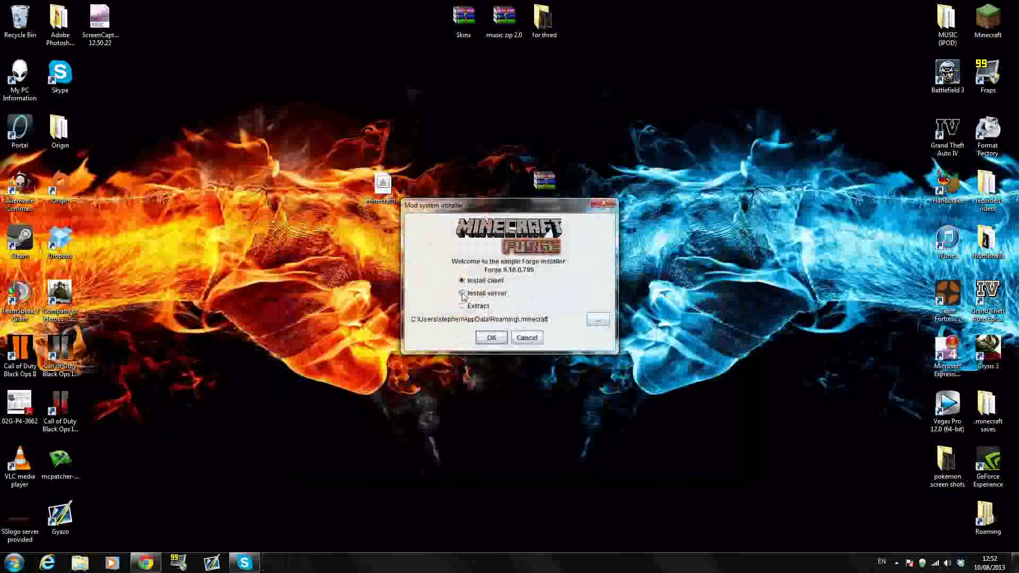
left_click(462, 296)
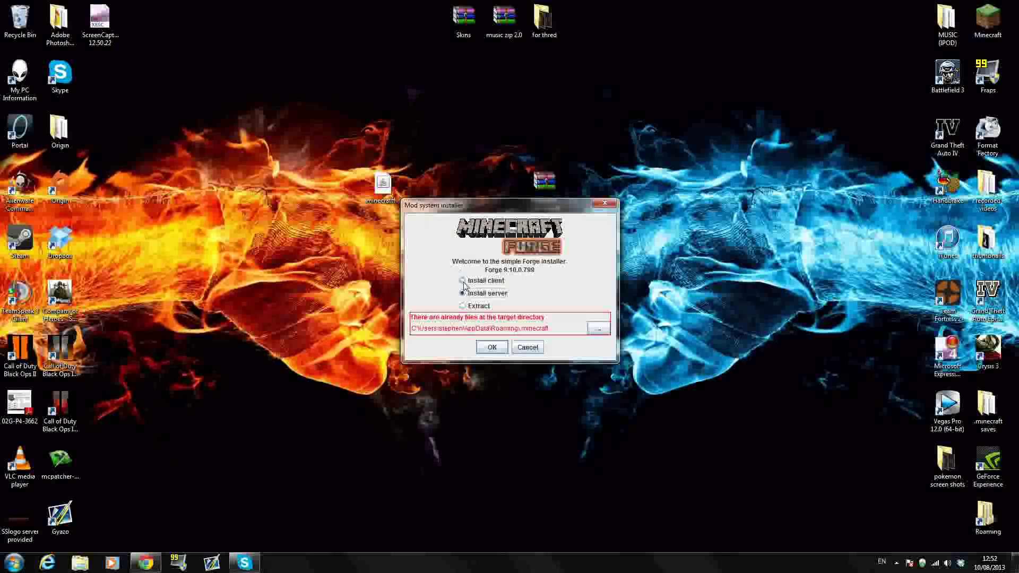
left_click(463, 281)
left_click(462, 295)
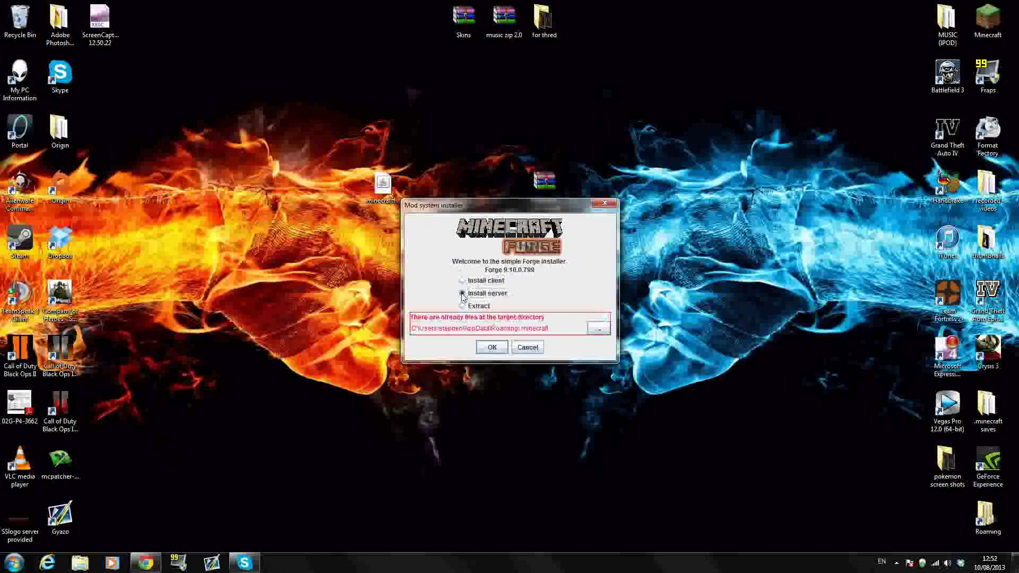
left_click(462, 281)
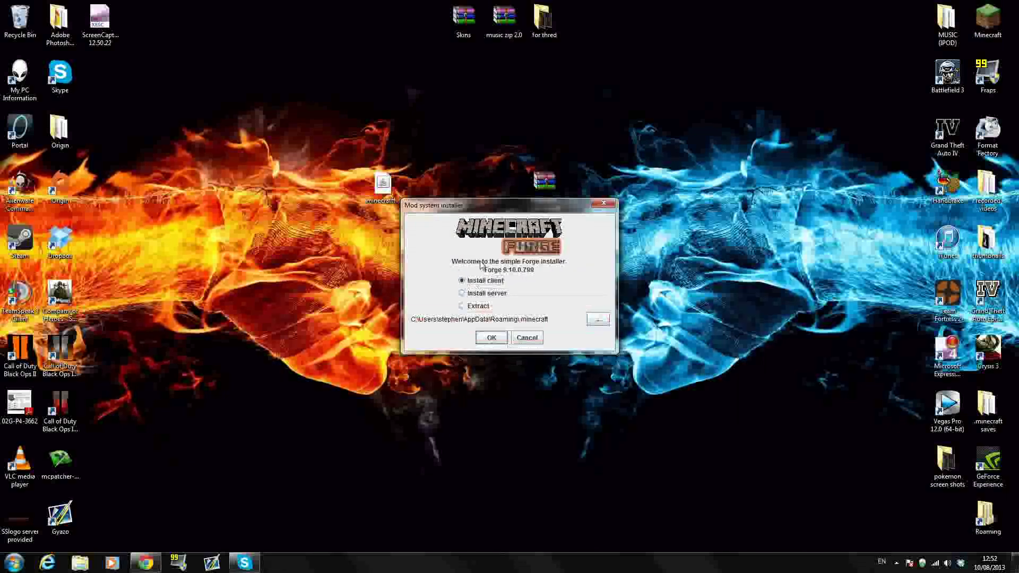
left_click(491, 338)
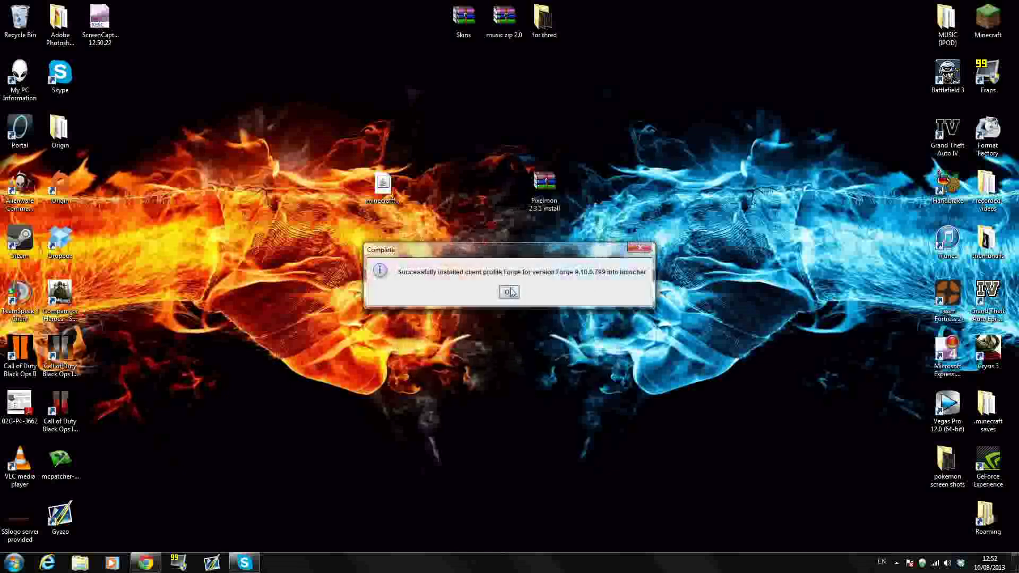
left_click(509, 293)
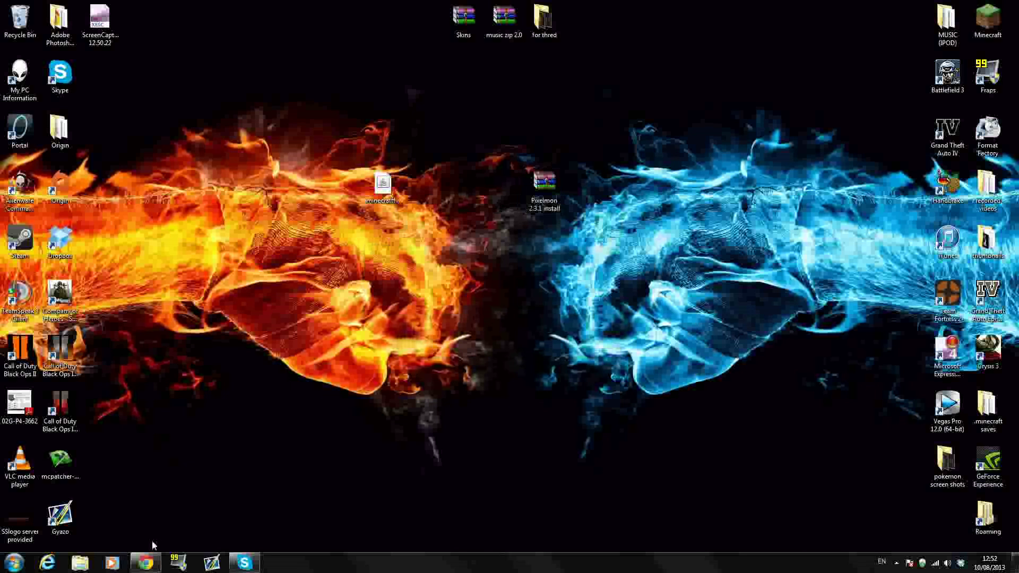
Open the .minecraft folder inside Roaming by way of %appdata%.
left_click(14, 562)
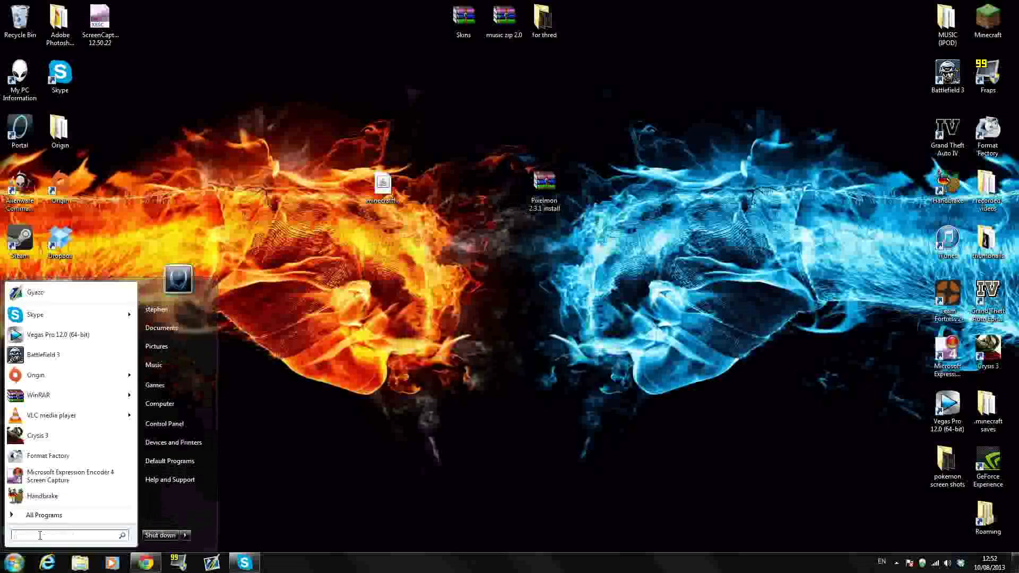
type("%a")
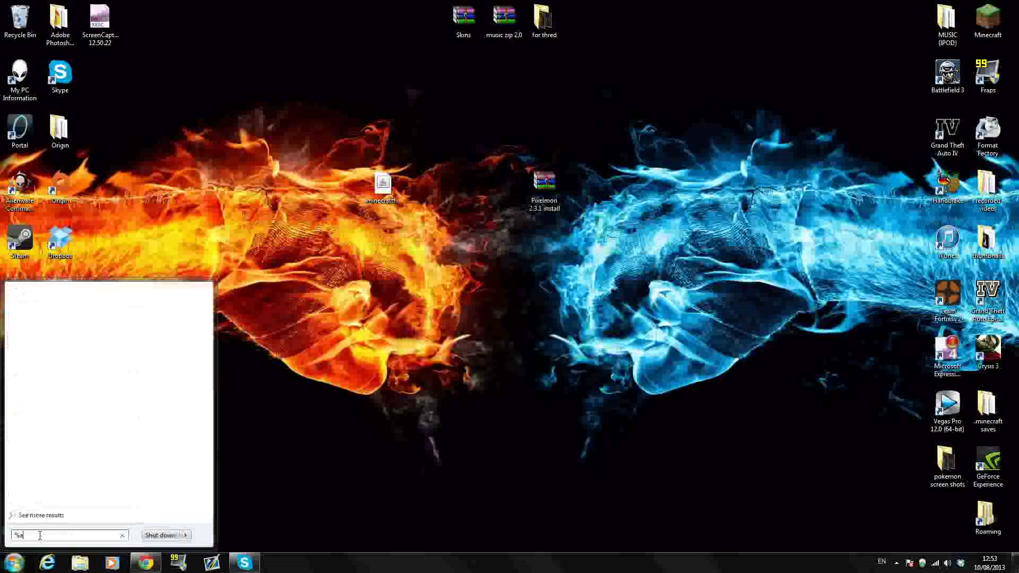
type("ppdata%")
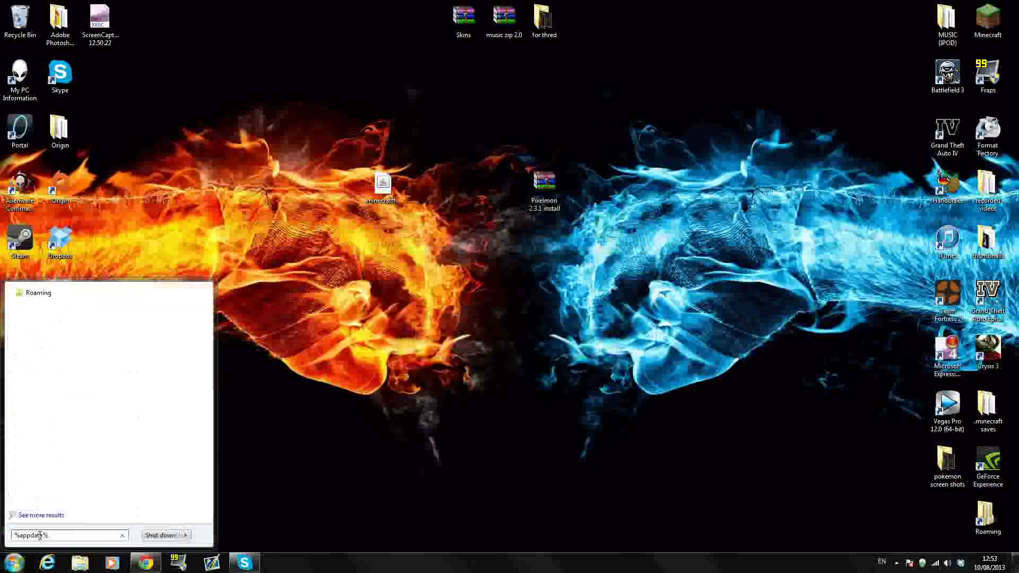
key("Return")
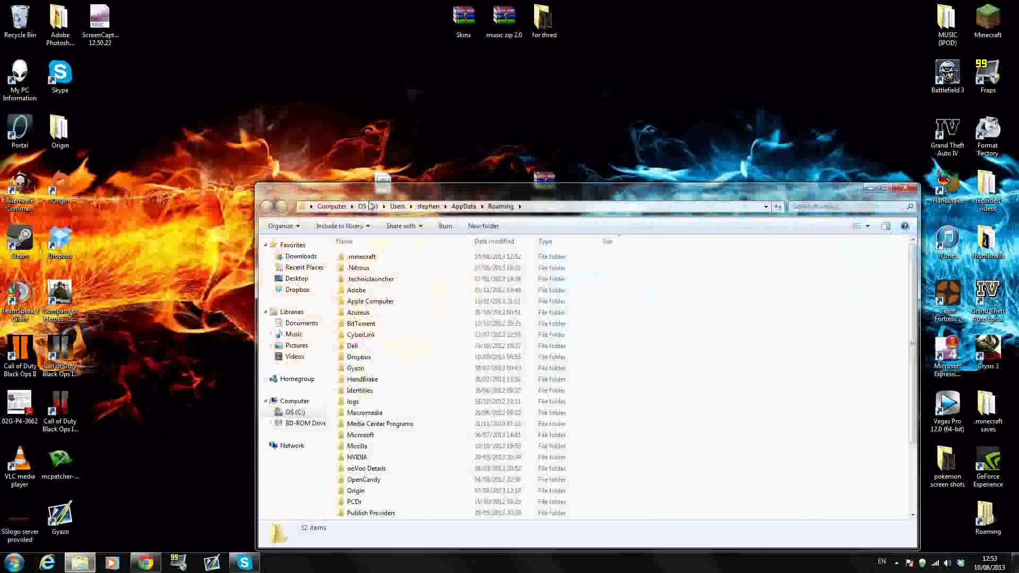
double_click(340, 325)
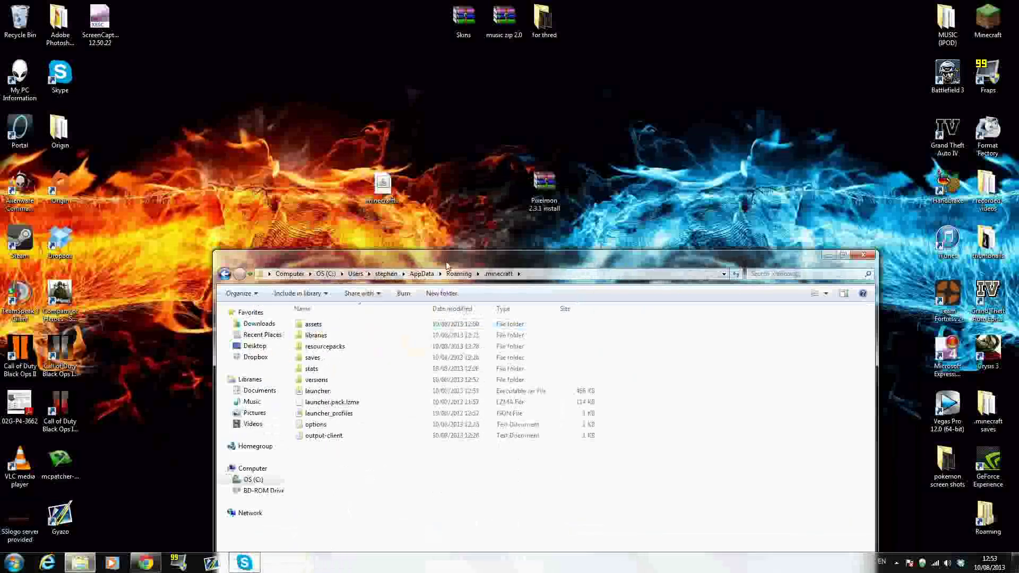
Open the Pixelmon 2.3.1 install archive and arrange its window beside the .minecraft folder so both contents are accessible.
left_click_drag(465, 267, 125, 120)
double_click(549, 183)
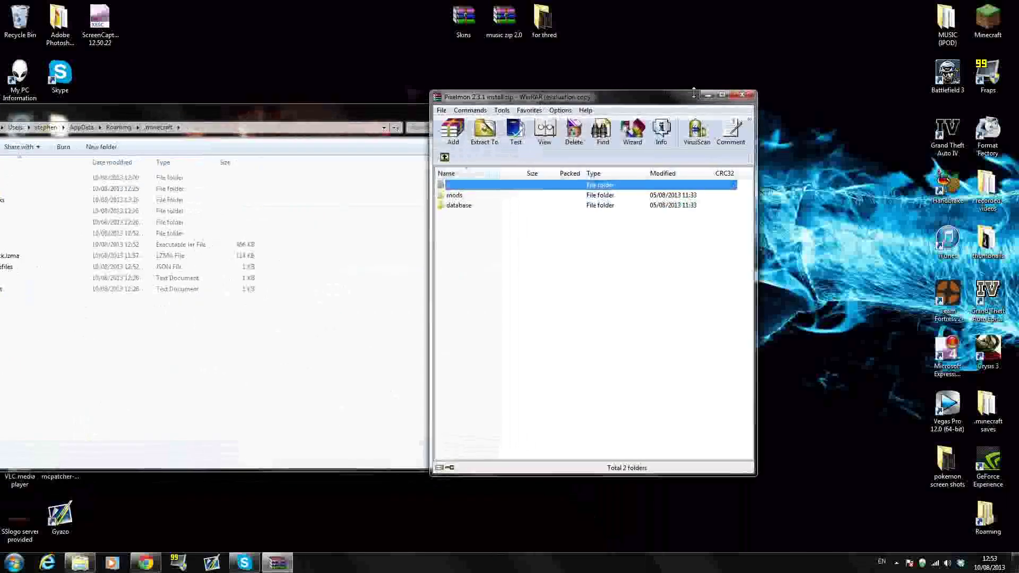
left_click(672, 241)
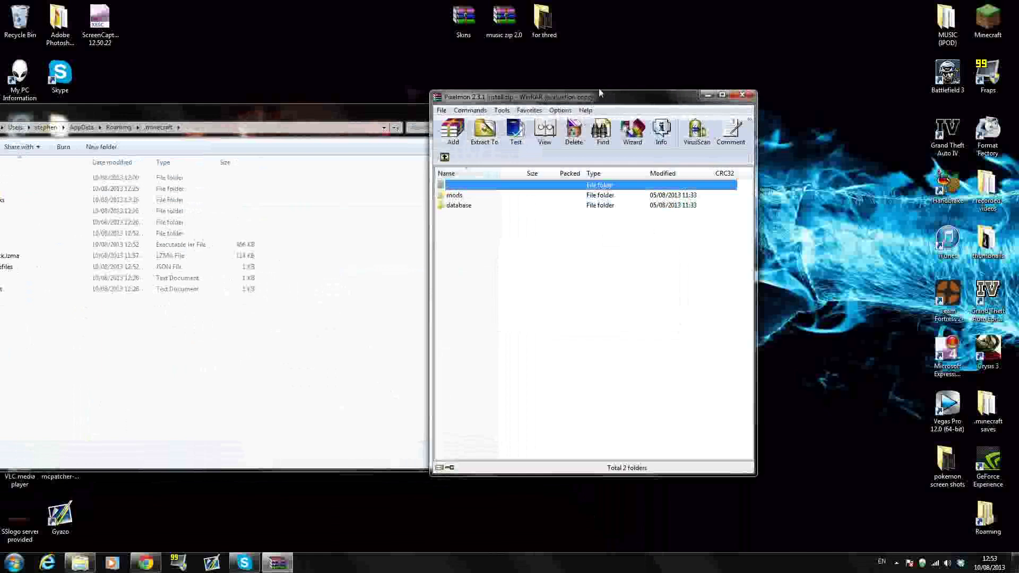
left_click_drag(604, 96, 838, 97)
left_click_drag(341, 113, 449, 118)
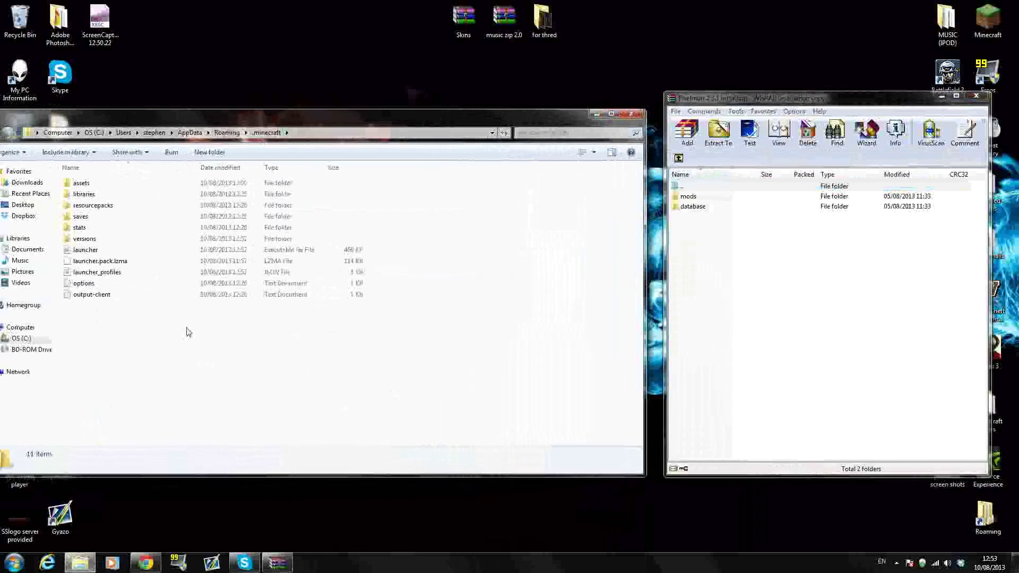
Copy the mods and database folders from the Pixelmon archive into the .minecraft folder, and close both windows.
left_click_drag(189, 333, 212, 174)
left_click(412, 428)
left_click(776, 299)
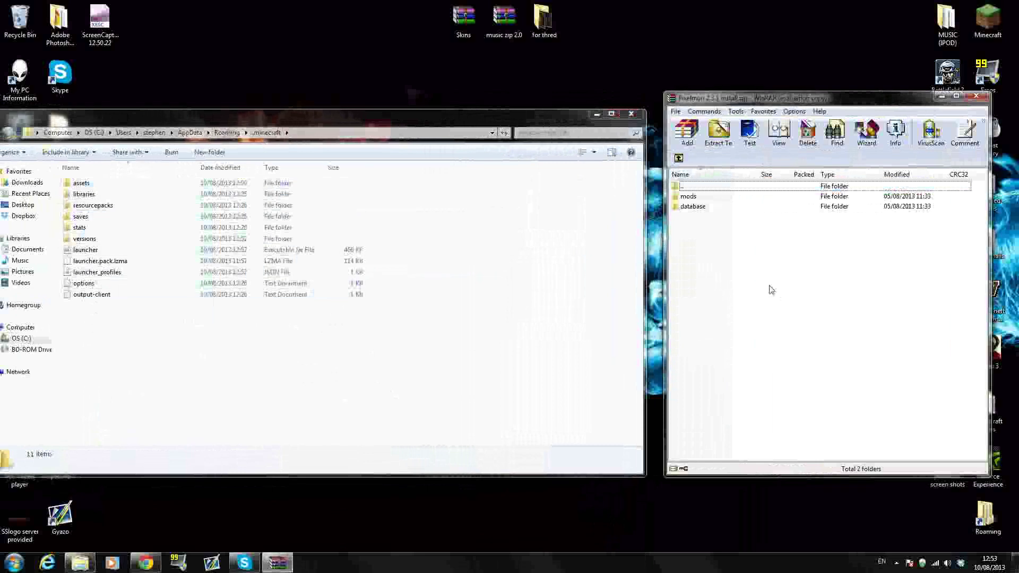
left_click_drag(733, 221, 223, 338)
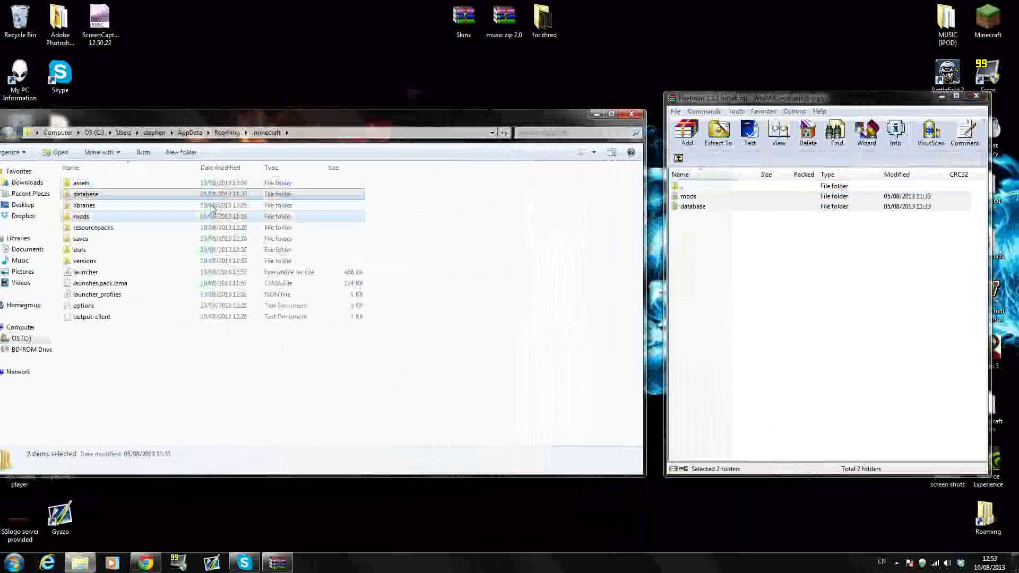
left_click(631, 113)
left_click(976, 96)
Run Minecraft from the desktop, allow the security warning, continue as the existing user, choose the launcher profile and start the game.
double_click(989, 26)
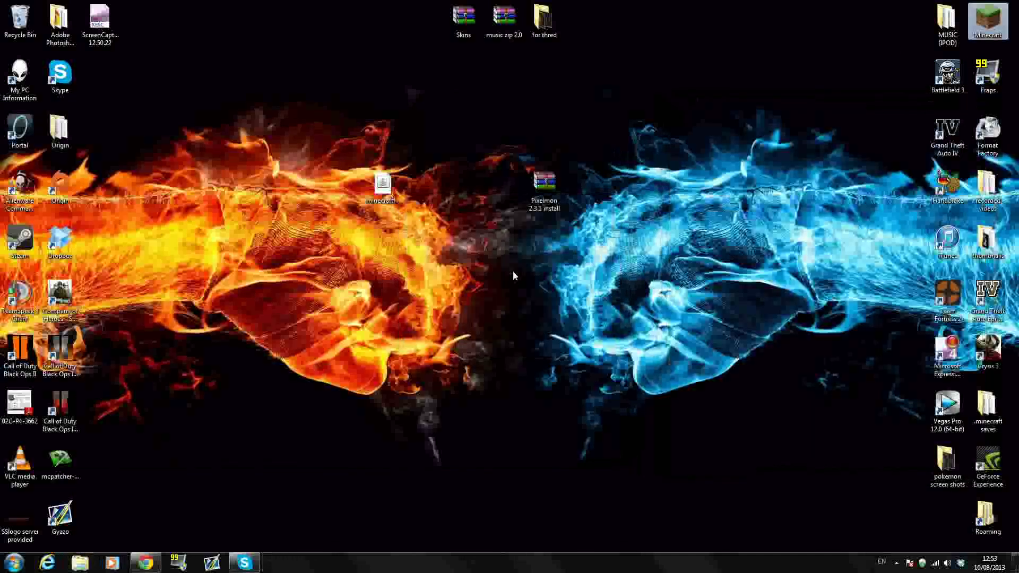
left_click(536, 291)
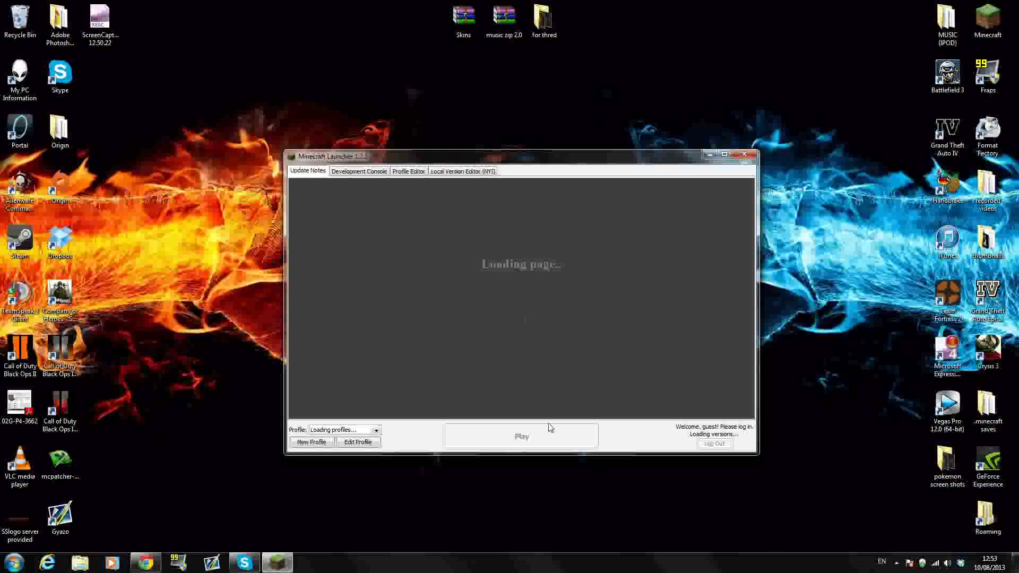
left_click(376, 430)
left_click(372, 440)
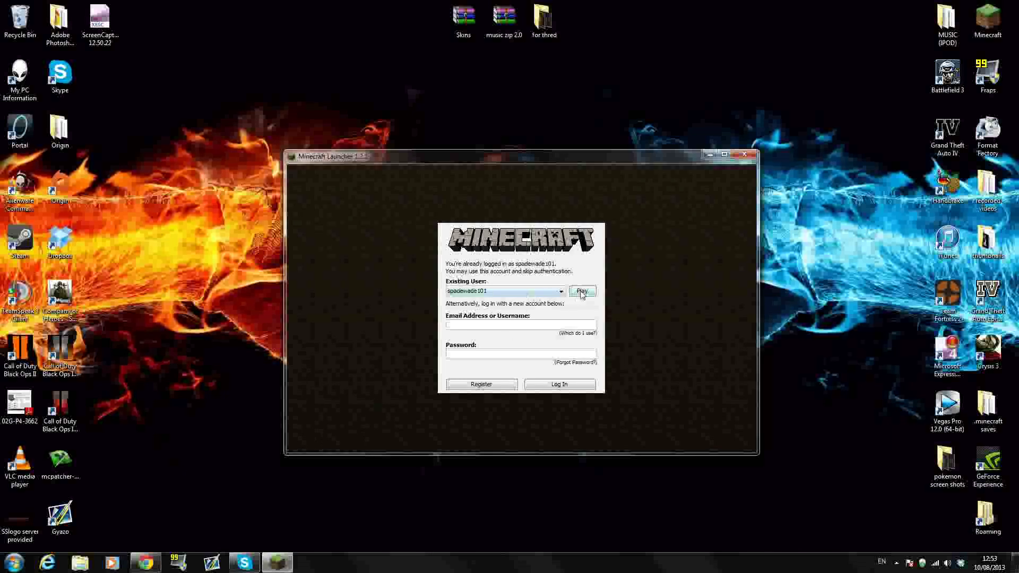
left_click(581, 292)
left_click(460, 443)
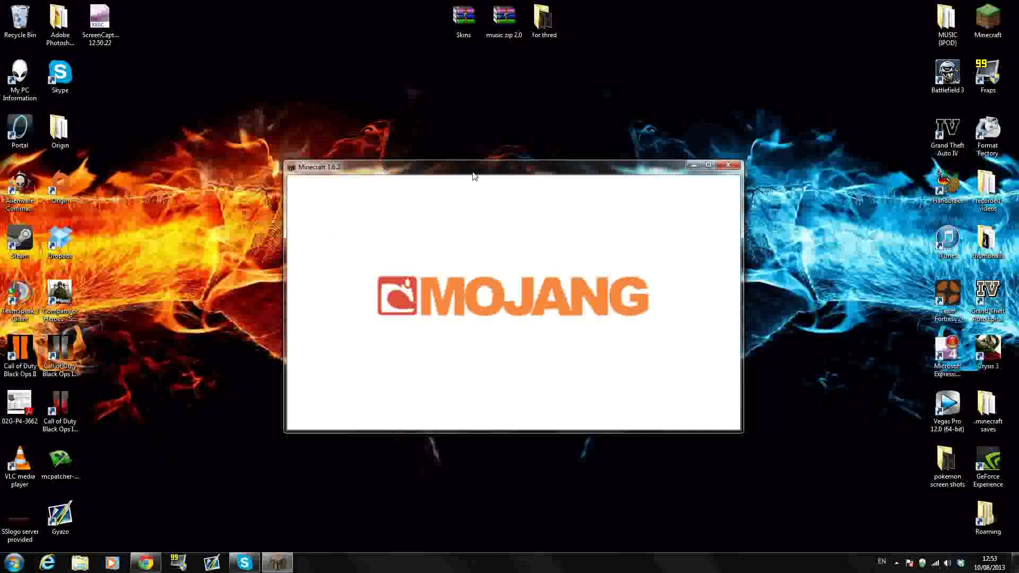
Maximize the game window, check the Mod List for Minecraft Forge and Pixelmon, and return to the main menu.
left_click(710, 166)
left_click(434, 373)
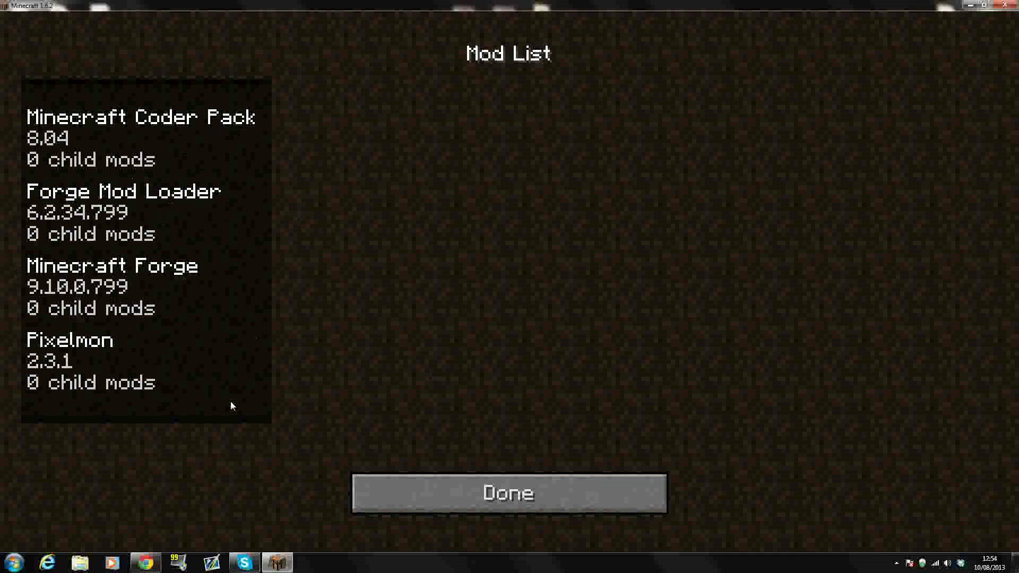
left_click(392, 480)
Create a new single-player world in Creative mode and choose Eevee as the starter Pokémon.
left_click(515, 269)
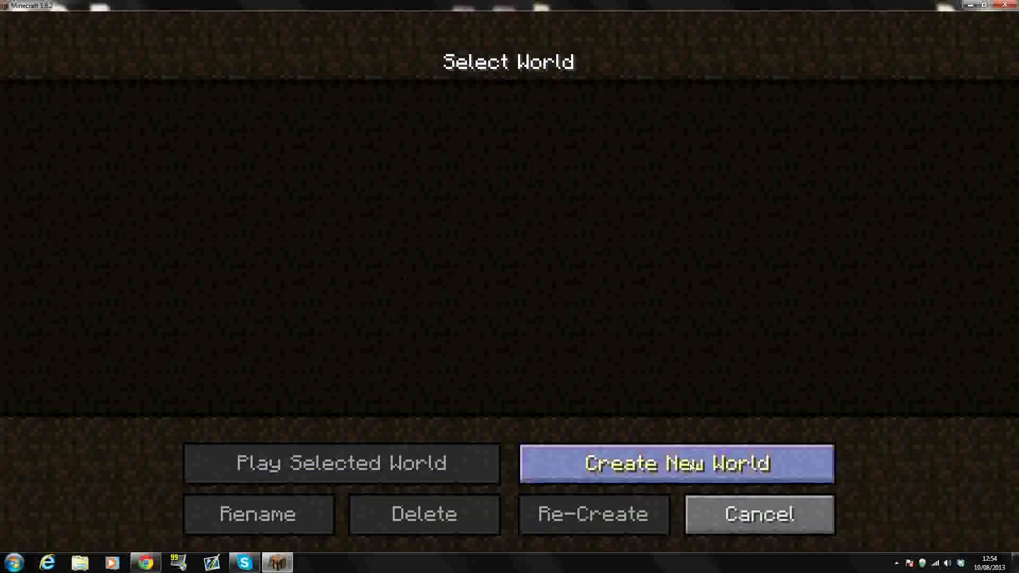
left_click(673, 449)
left_click(482, 287)
left_click(318, 514)
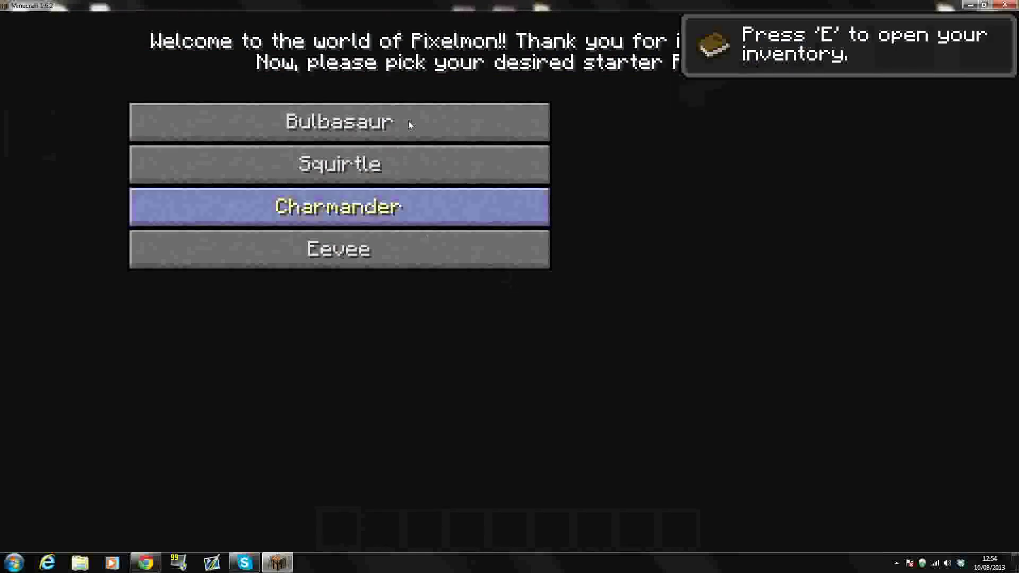
left_click(365, 256)
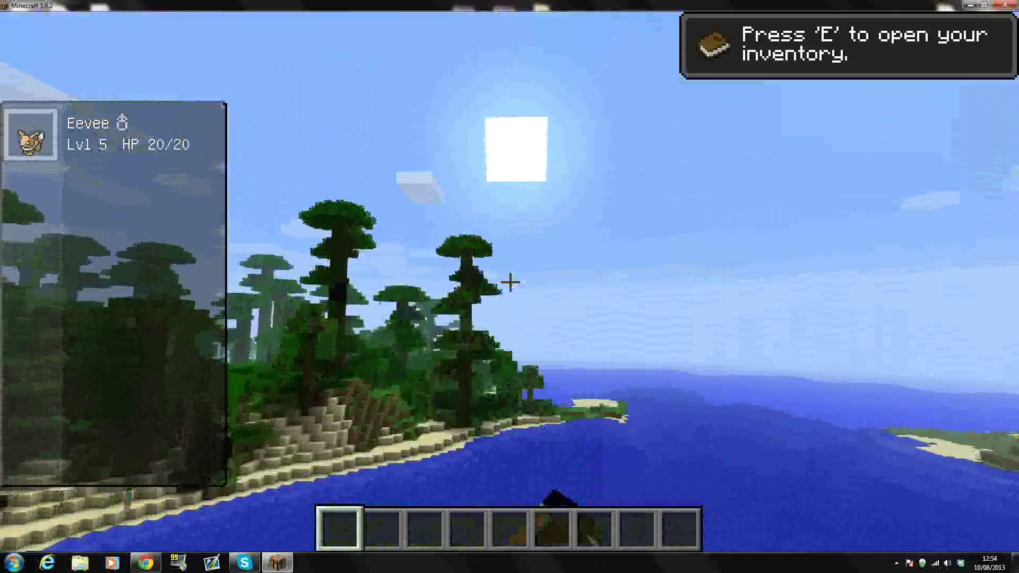
left_click(510, 282)
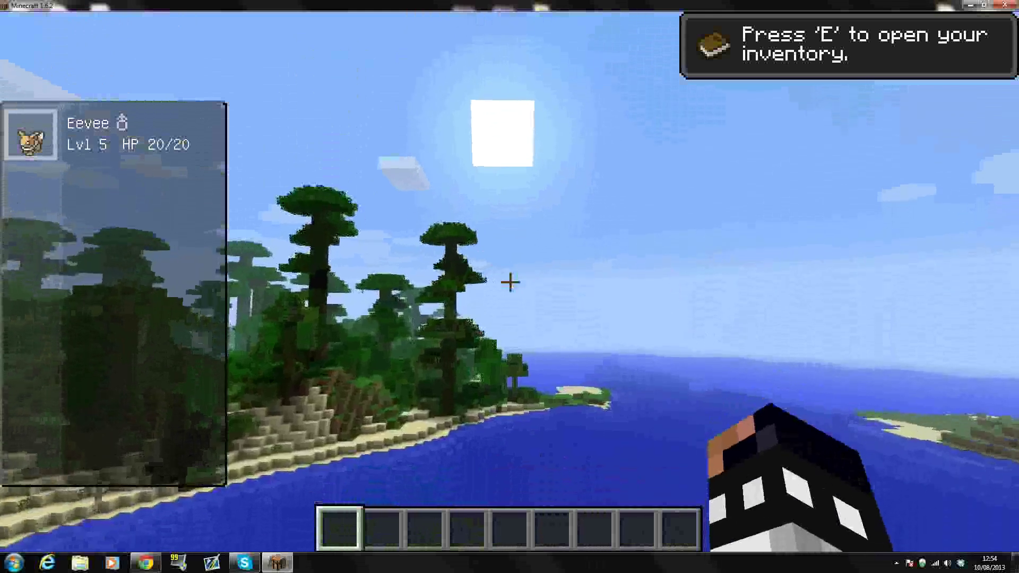